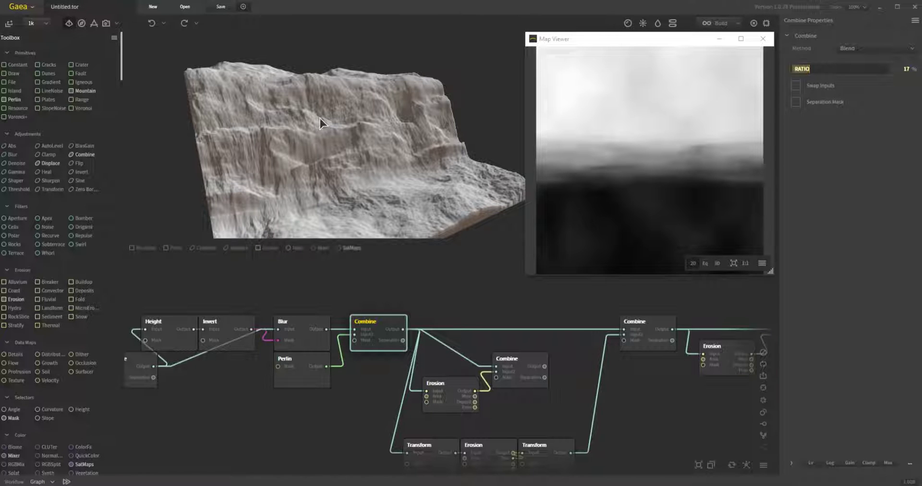
# Orbit the cliff preview while reviewing the Erosion, first Combine and middle Combine outputs.
pyautogui.moveTo(273, 142)
pyautogui.mouseDown()
pyautogui.moveTo(391, 144)
pyautogui.moveTo(376, 152)
pyautogui.moveTo(388, 158)
pyautogui.moveTo(362, 152)
pyautogui.moveTo(323, 163)
pyautogui.moveTo(330, 154)
pyautogui.moveTo(328, 165)
pyautogui.mouseUp()
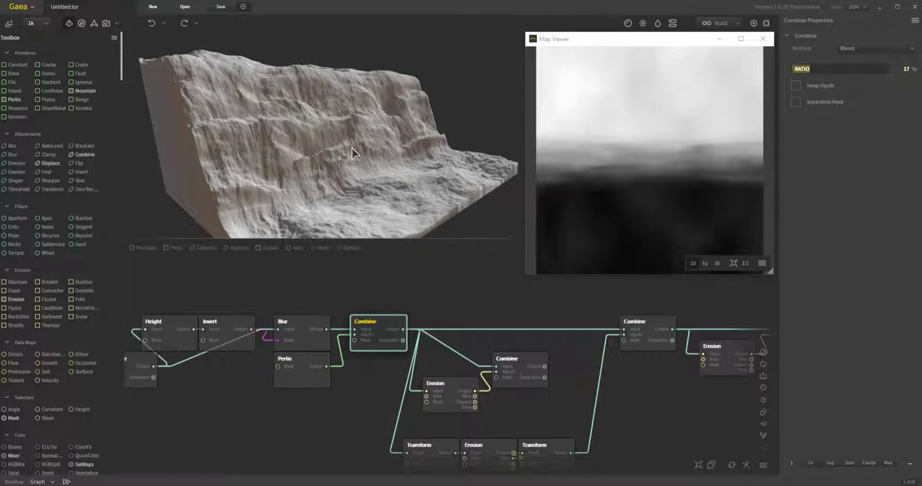
pyautogui.moveTo(353, 148)
pyautogui.mouseDown()
pyautogui.moveTo(355, 121)
pyautogui.moveTo(351, 154)
pyautogui.moveTo(366, 149)
pyautogui.moveTo(346, 157)
pyautogui.moveTo(358, 144)
pyautogui.mouseUp()
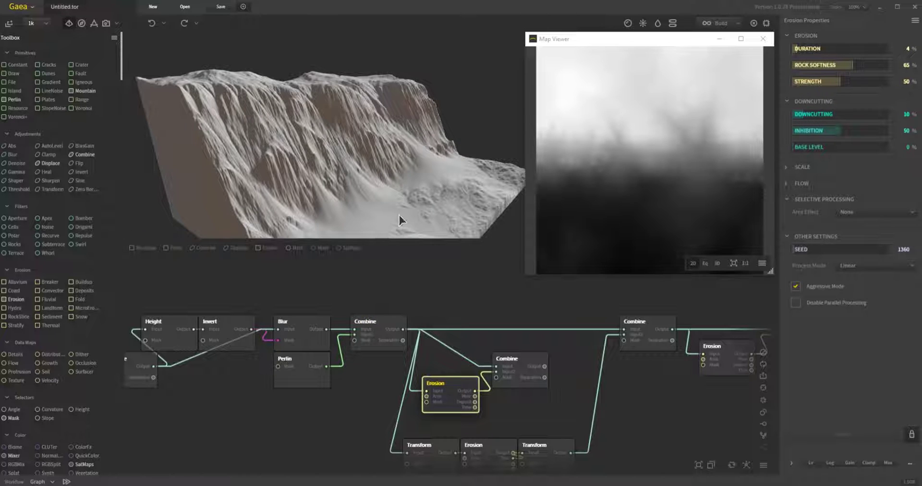
pyautogui.moveTo(398, 213)
pyautogui.mouseDown()
pyautogui.moveTo(344, 192)
pyautogui.moveTo(346, 199)
pyautogui.moveTo(369, 195)
pyautogui.moveTo(375, 176)
pyautogui.moveTo(389, 198)
pyautogui.moveTo(367, 185)
pyautogui.moveTo(356, 144)
pyautogui.moveTo(336, 174)
pyautogui.moveTo(318, 179)
pyautogui.moveTo(350, 203)
pyautogui.moveTo(239, 123)
pyautogui.mouseUp()
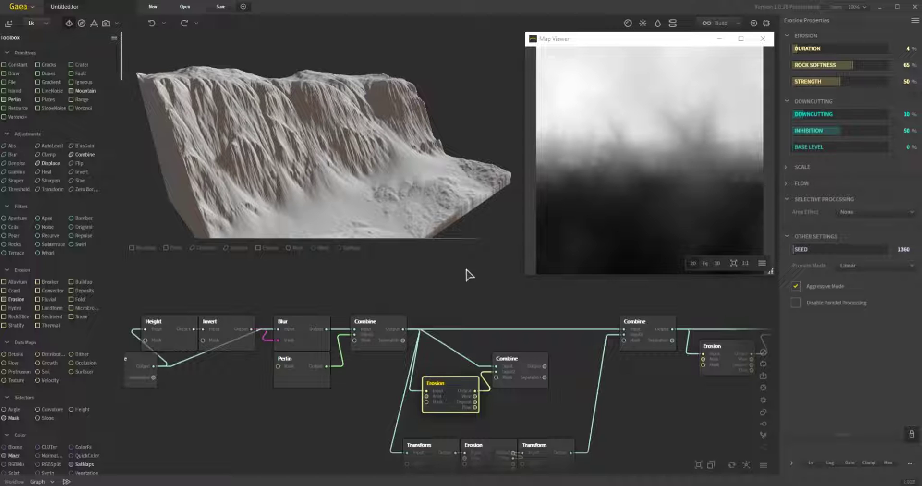
pyautogui.click(377, 331)
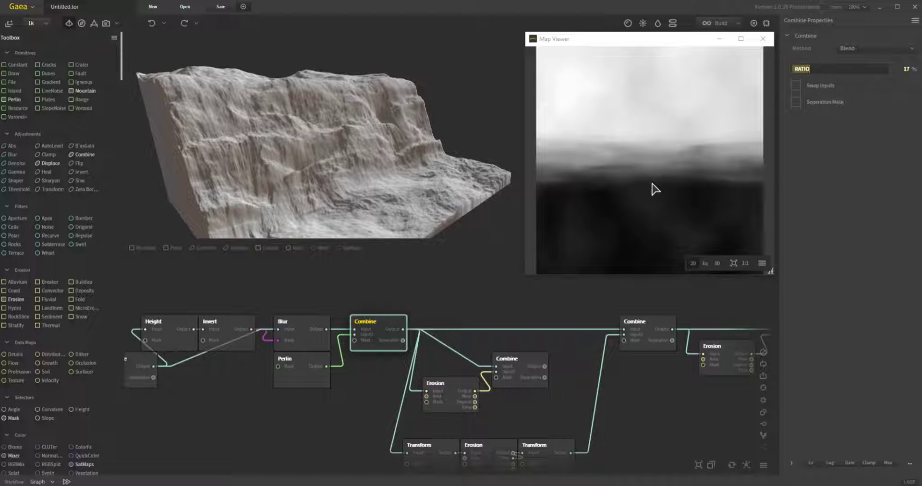
pyautogui.moveTo(337, 164); pyautogui.dragTo(367, 192)
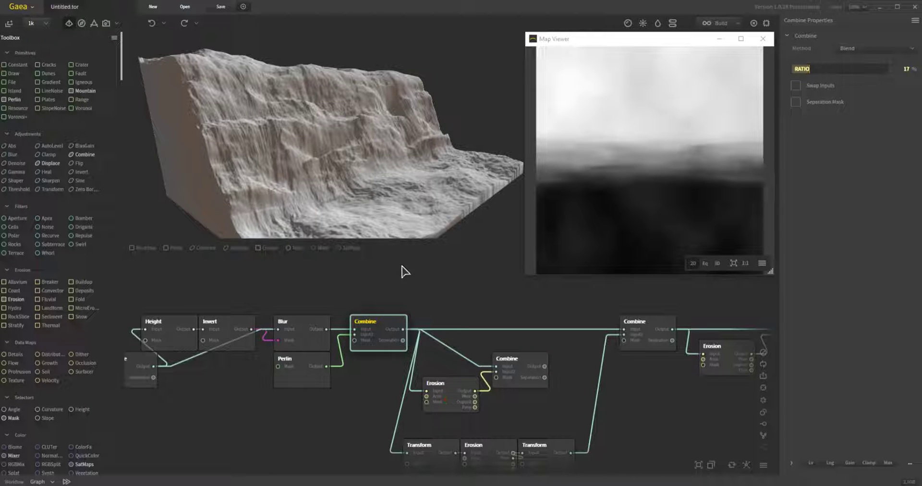
pyautogui.moveTo(387, 186); pyautogui.dragTo(413, 205)
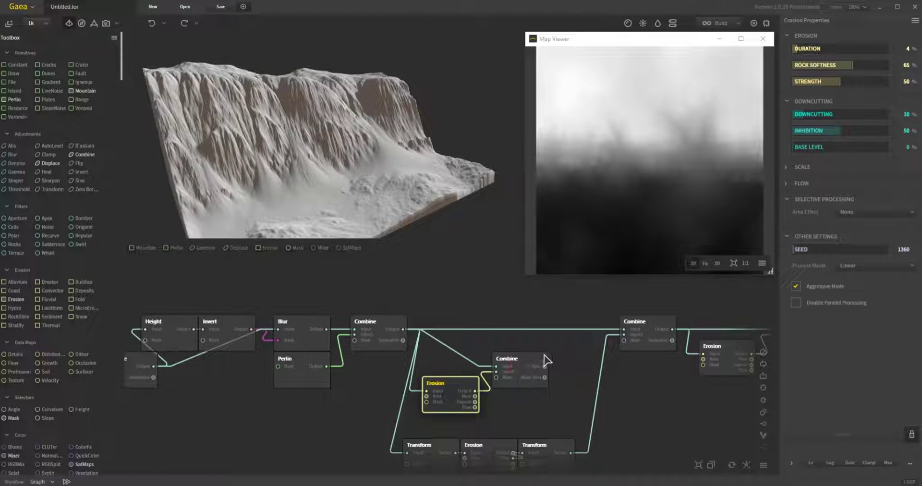
pyautogui.moveTo(369, 163)
pyautogui.mouseDown()
pyautogui.moveTo(352, 169)
pyautogui.moveTo(362, 164)
pyautogui.mouseUp()
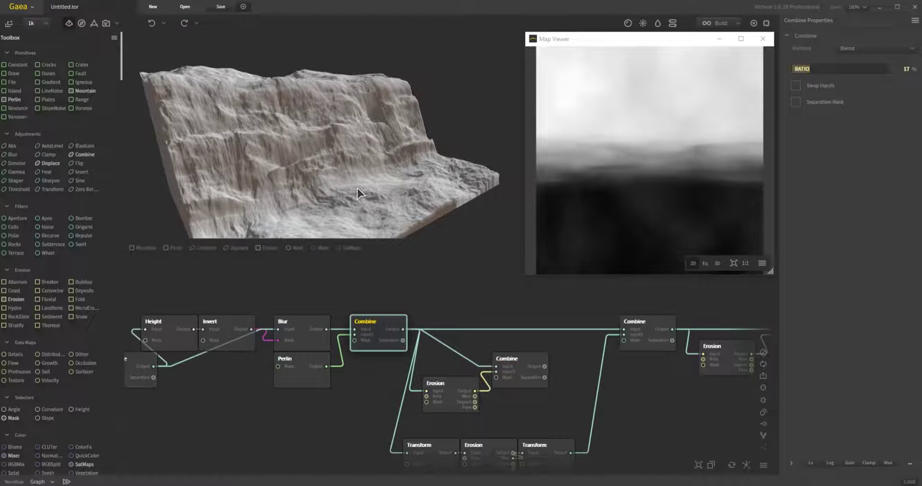
pyautogui.moveTo(350, 171); pyautogui.dragTo(328, 68)
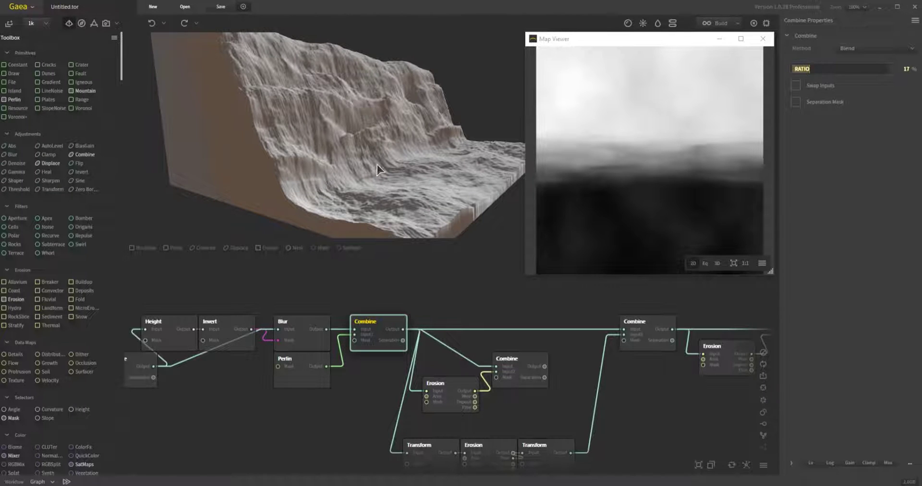
pyautogui.moveTo(377, 169); pyautogui.dragTo(383, 148)
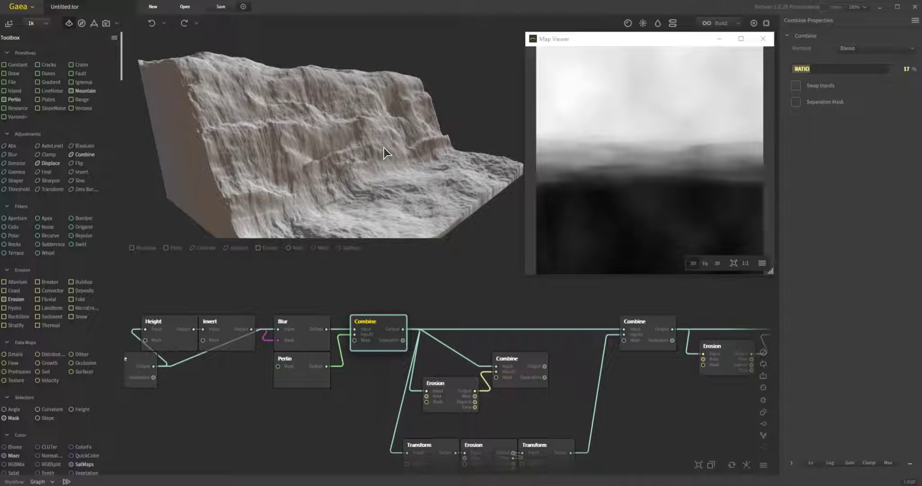
# Preview the lower Transform's terrain stretched to 279% Scale Y from several angles.
pyautogui.click(434, 453)
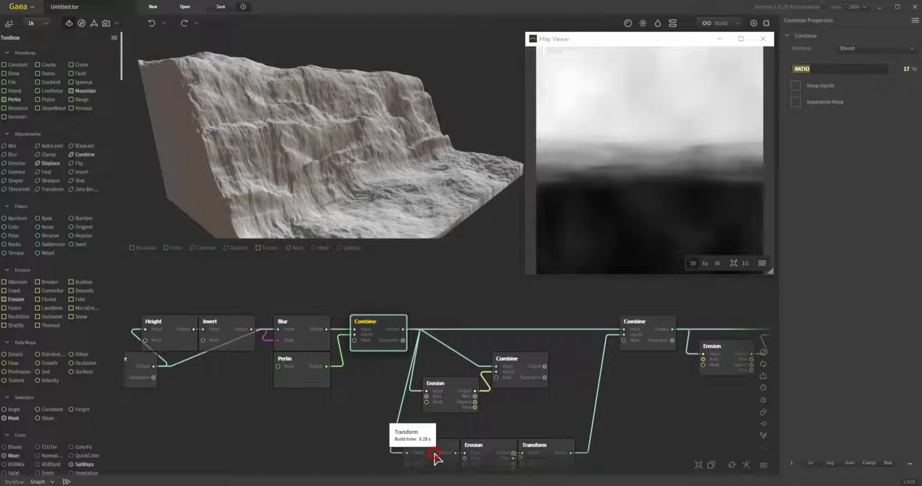
pyautogui.click(454, 446)
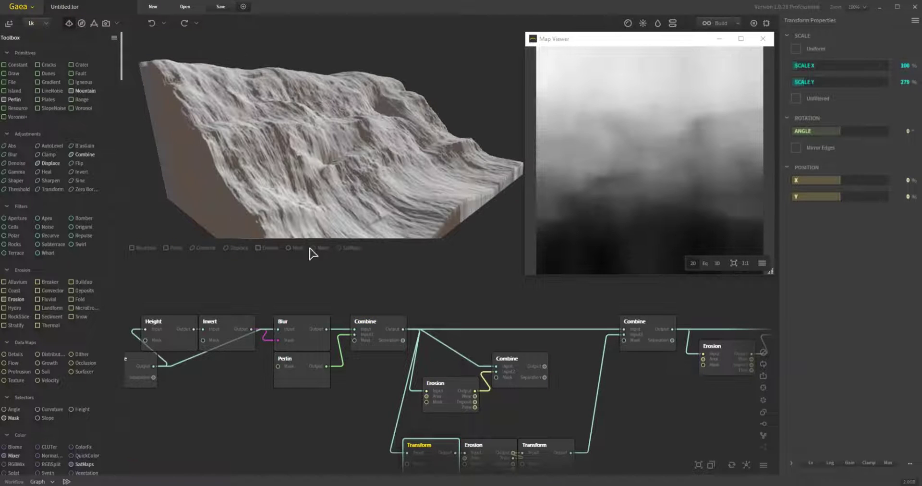
pyautogui.moveTo(373, 165)
pyautogui.mouseDown()
pyautogui.moveTo(383, 143)
pyautogui.moveTo(576, 141)
pyautogui.mouseUp()
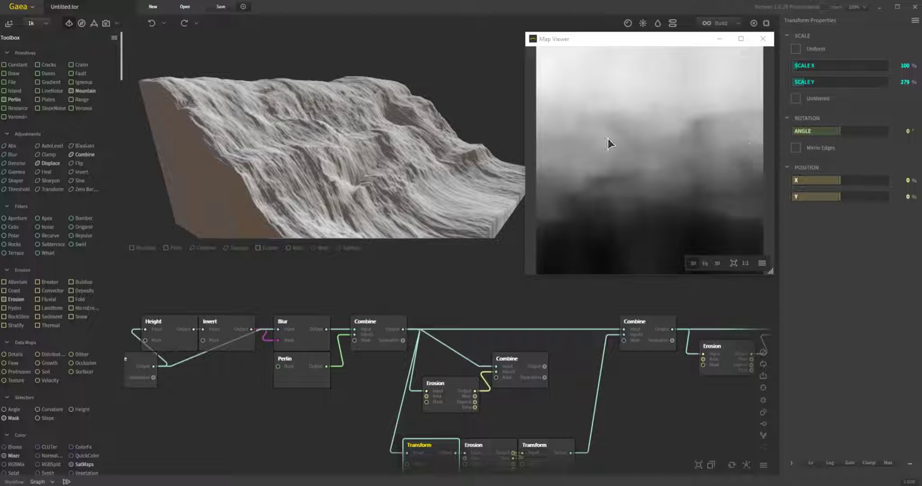
pyautogui.moveTo(430, 168)
pyautogui.mouseDown()
pyautogui.moveTo(422, 138)
pyautogui.moveTo(412, 154)
pyautogui.moveTo(424, 175)
pyautogui.mouseUp()
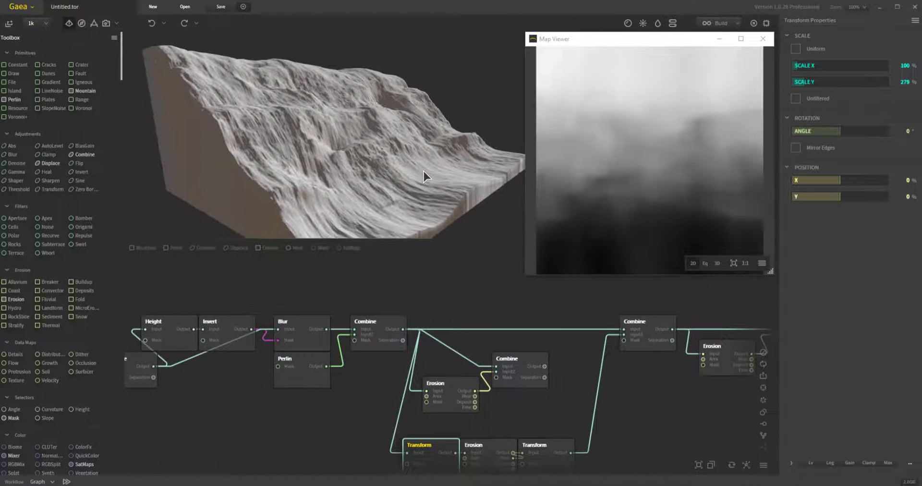
# Preview the lower Erosion's gullied slope (4% duration, 65% rock softness) and orbit it.
pyautogui.click(491, 441)
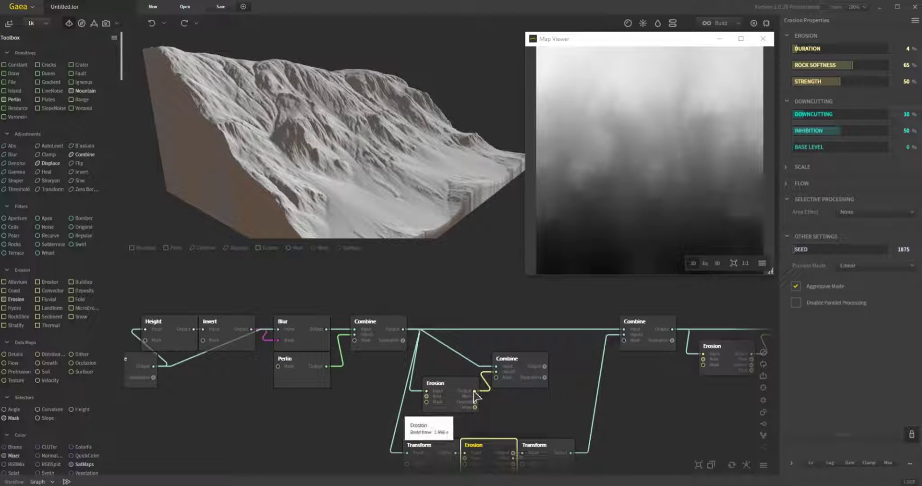
pyautogui.moveTo(400, 213)
pyautogui.mouseDown()
pyautogui.moveTo(344, 154)
pyautogui.moveTo(339, 161)
pyautogui.moveTo(377, 195)
pyautogui.moveTo(387, 193)
pyautogui.moveTo(348, 187)
pyautogui.mouseUp()
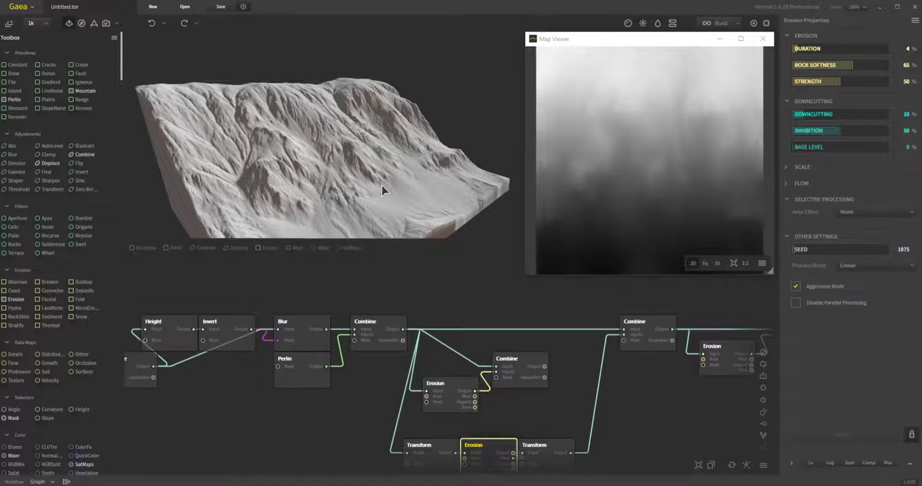
pyautogui.moveTo(383, 191)
pyautogui.mouseDown()
pyautogui.moveTo(358, 183)
pyautogui.moveTo(374, 246)
pyautogui.mouseUp()
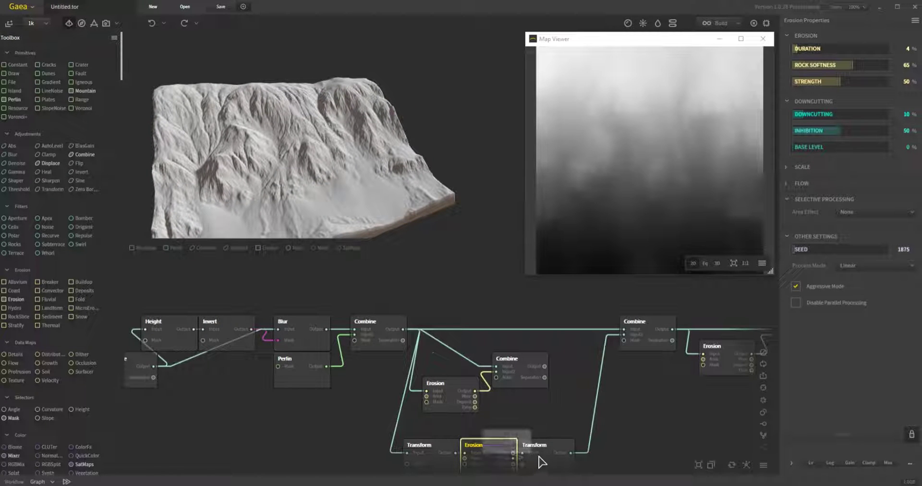
# Preview the last Transform's spiky output, then the first Combine's output.
pyautogui.click(551, 438)
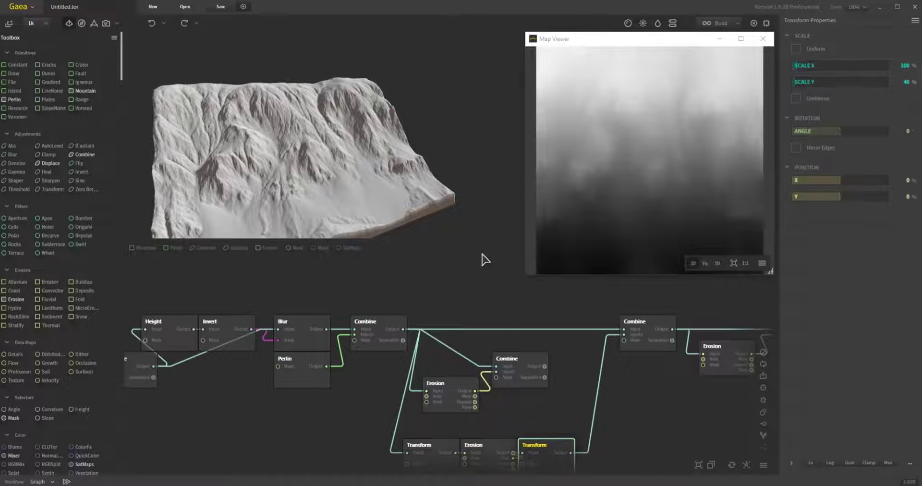
pyautogui.moveTo(396, 220)
pyautogui.mouseDown()
pyautogui.moveTo(448, 240)
pyautogui.moveTo(417, 224)
pyautogui.mouseUp()
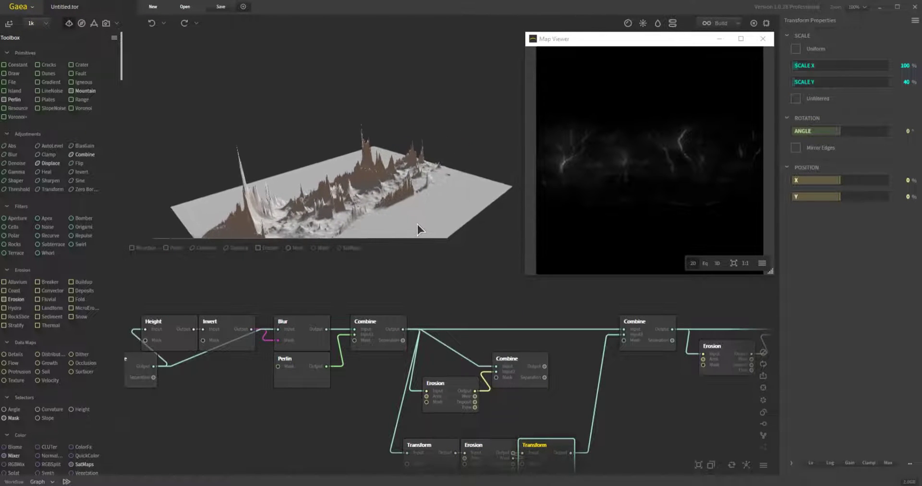
pyautogui.click(390, 340)
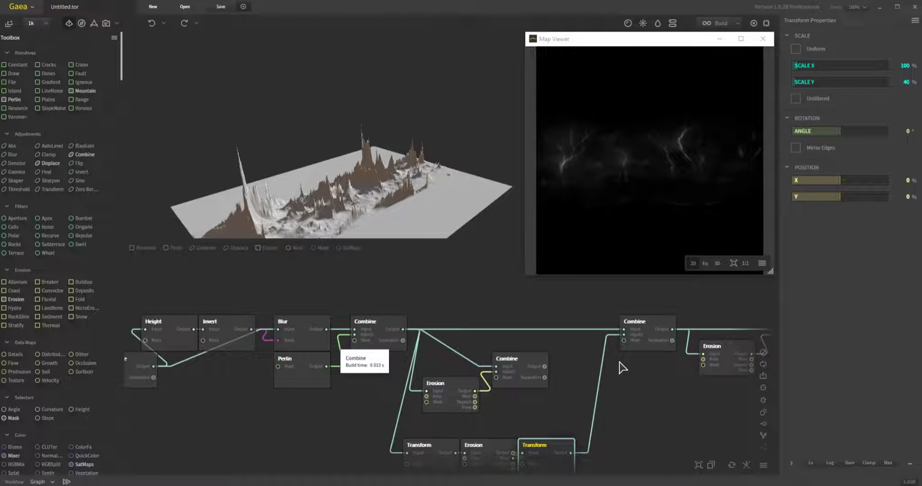
# Preview the right Combine's Subtract result and orbit to a frontal cliff view.
pyautogui.click(641, 342)
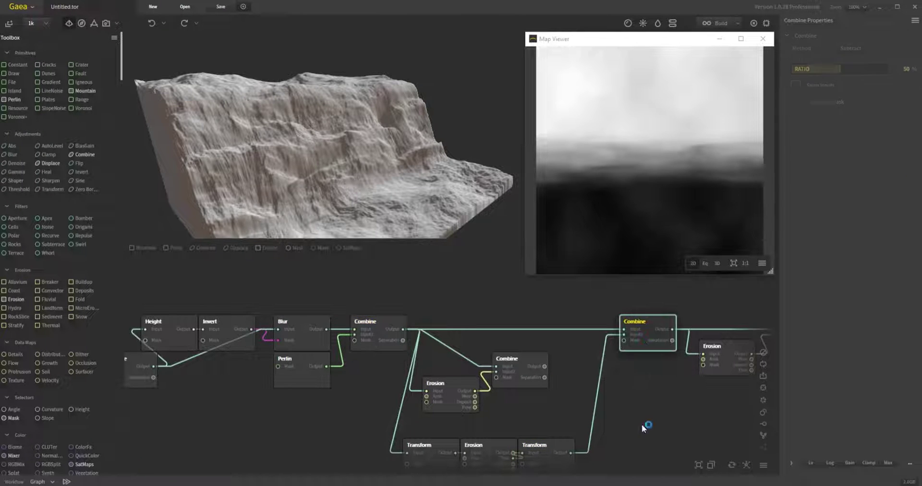
pyautogui.moveTo(380, 212)
pyautogui.mouseDown()
pyautogui.moveTo(388, 183)
pyautogui.moveTo(453, 179)
pyautogui.mouseUp()
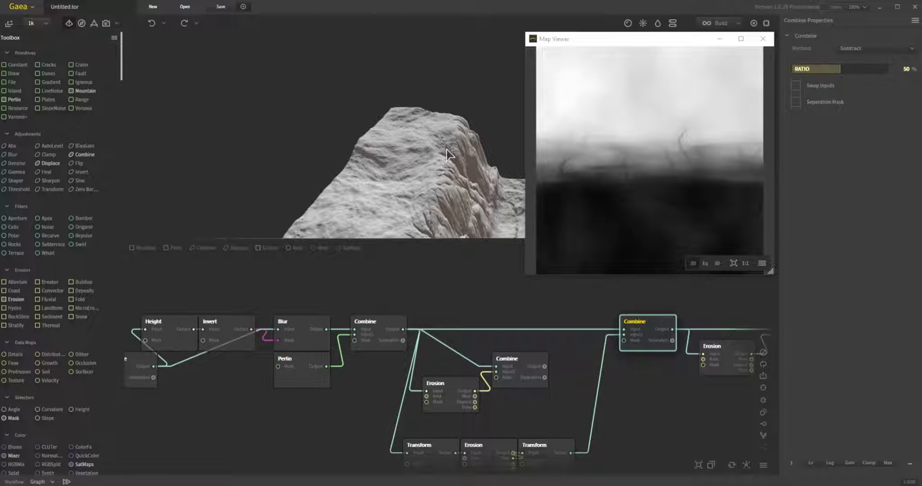
pyautogui.moveTo(425, 204)
pyautogui.mouseDown()
pyautogui.moveTo(402, 211)
pyautogui.moveTo(396, 227)
pyautogui.moveTo(372, 218)
pyautogui.mouseUp()
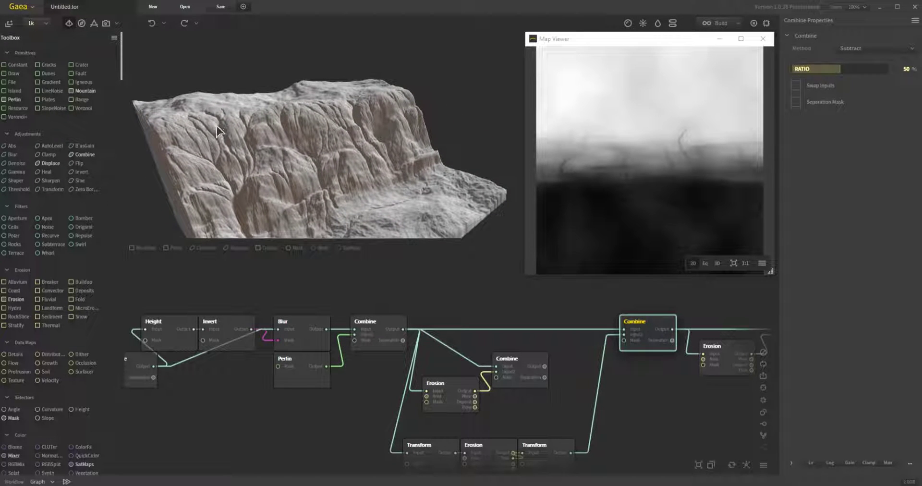
pyautogui.moveTo(338, 154)
pyautogui.mouseDown()
pyautogui.moveTo(305, 108)
pyautogui.moveTo(344, 162)
pyautogui.mouseUp()
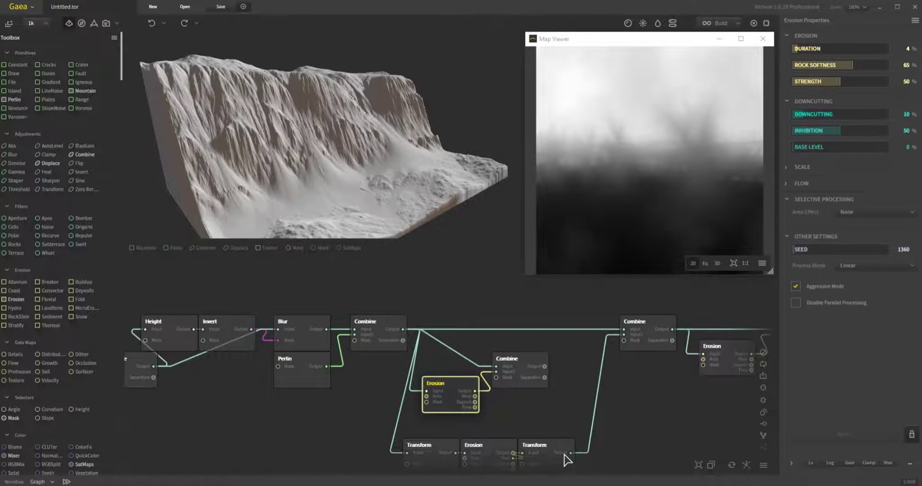
# Switch the middle Combine to Subtract and feed it the Erosion Wear output.
pyautogui.click(535, 382)
pyautogui.moveTo(522, 382); pyautogui.dragTo(548, 369)
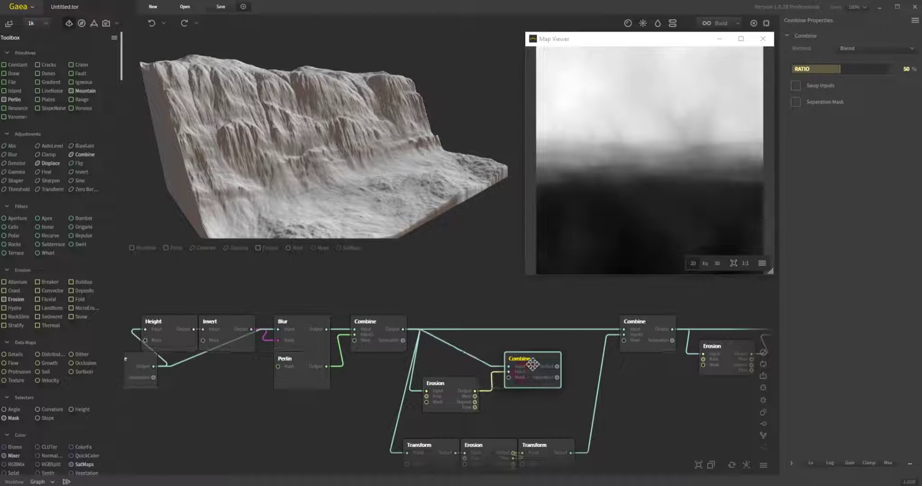
pyautogui.click(853, 48)
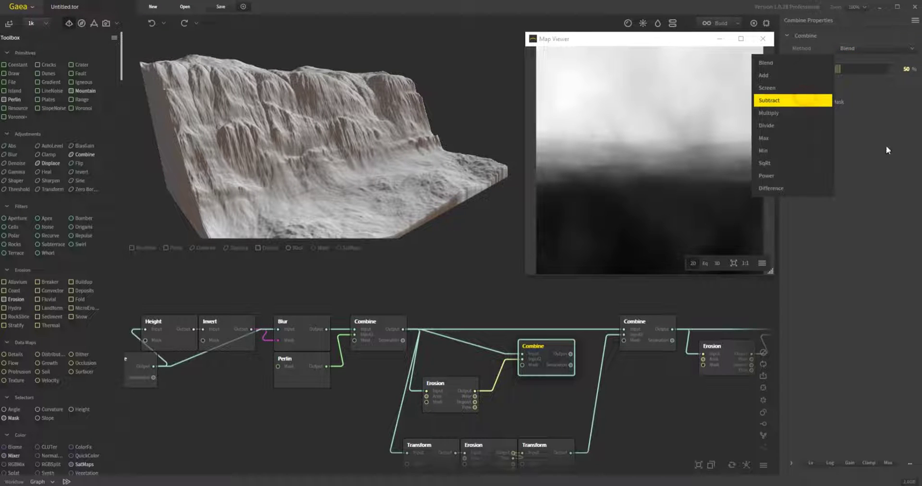
pyautogui.click(807, 100)
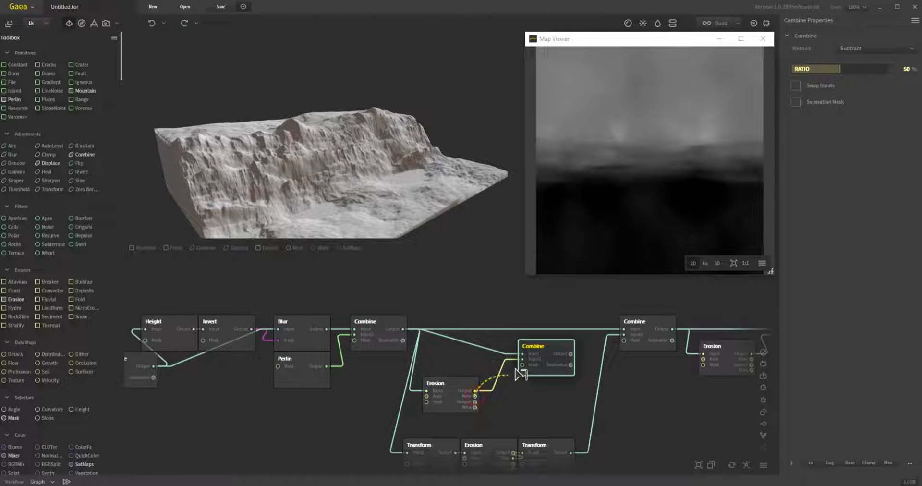
pyautogui.moveTo(476, 397); pyautogui.dragTo(522, 359)
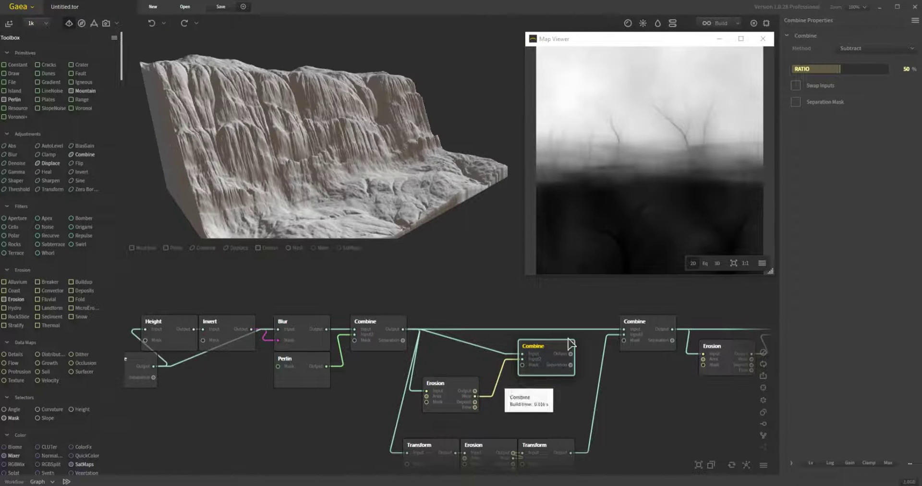
pyautogui.moveTo(370, 211)
pyautogui.mouseDown()
pyautogui.moveTo(335, 192)
pyautogui.moveTo(376, 220)
pyautogui.mouseUp()
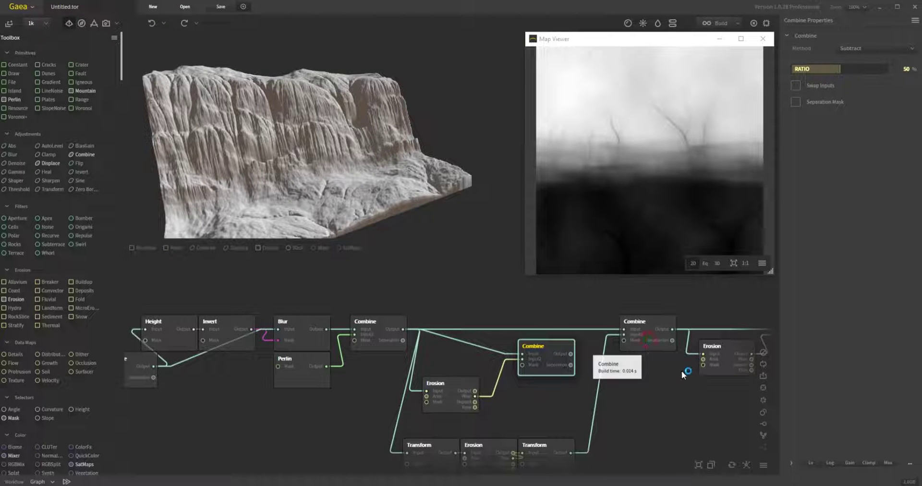
# Preview the right Combine's output and inspect the final Combine's erosion detail.
pyautogui.click(650, 345)
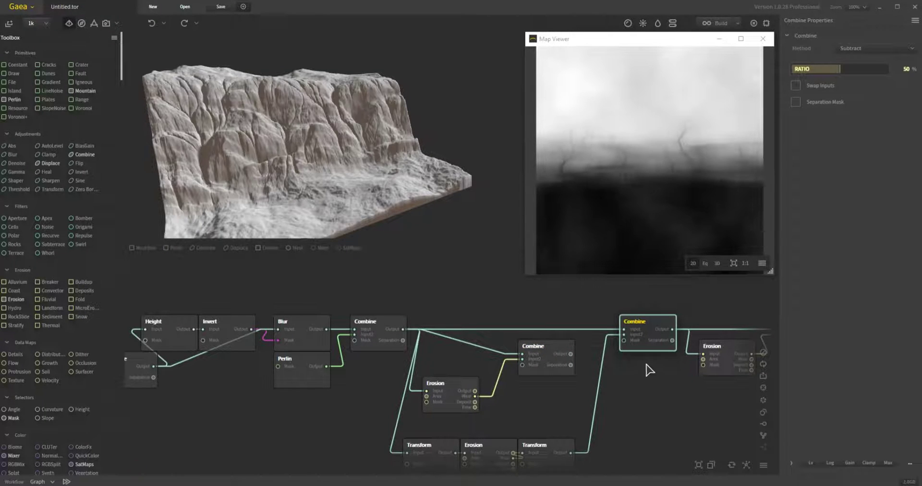
pyautogui.moveTo(322, 189)
pyautogui.mouseDown()
pyautogui.moveTo(269, 178)
pyautogui.moveTo(324, 184)
pyautogui.moveTo(312, 190)
pyautogui.mouseUp()
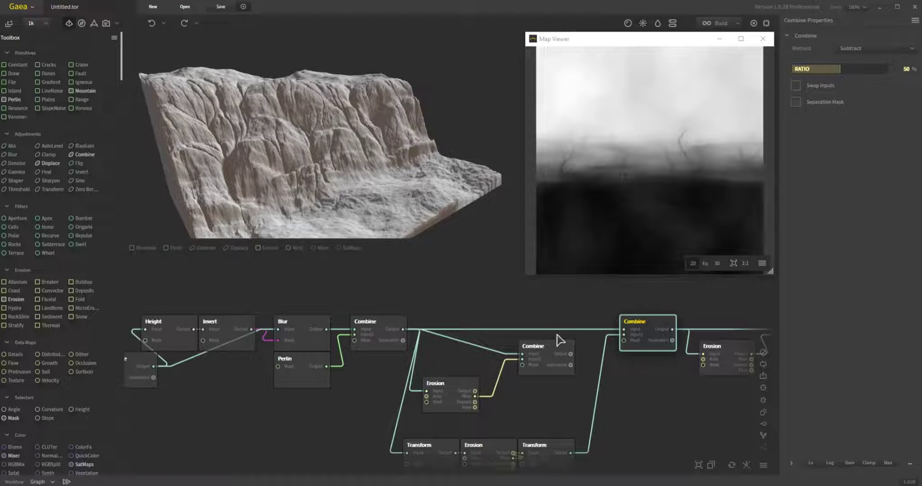
pyautogui.moveTo(645, 406); pyautogui.dragTo(516, 413, button='middle')
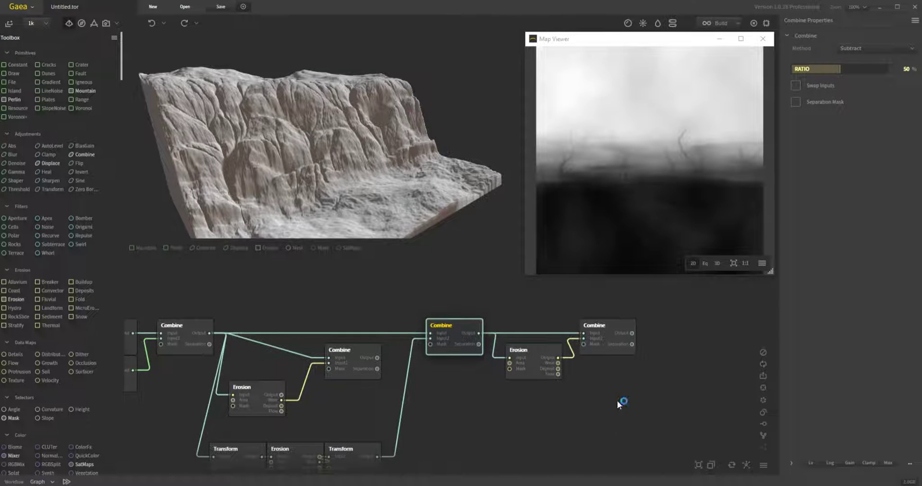
pyautogui.click(606, 341)
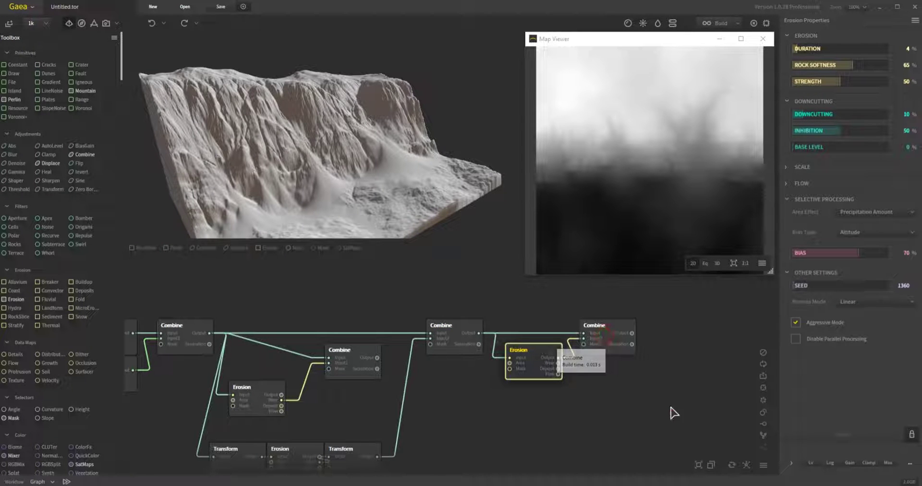
pyautogui.moveTo(378, 175)
pyautogui.mouseDown()
pyautogui.moveTo(337, 166)
pyautogui.moveTo(362, 164)
pyautogui.moveTo(327, 164)
pyautogui.moveTo(350, 166)
pyautogui.moveTo(472, 273)
pyautogui.mouseUp()
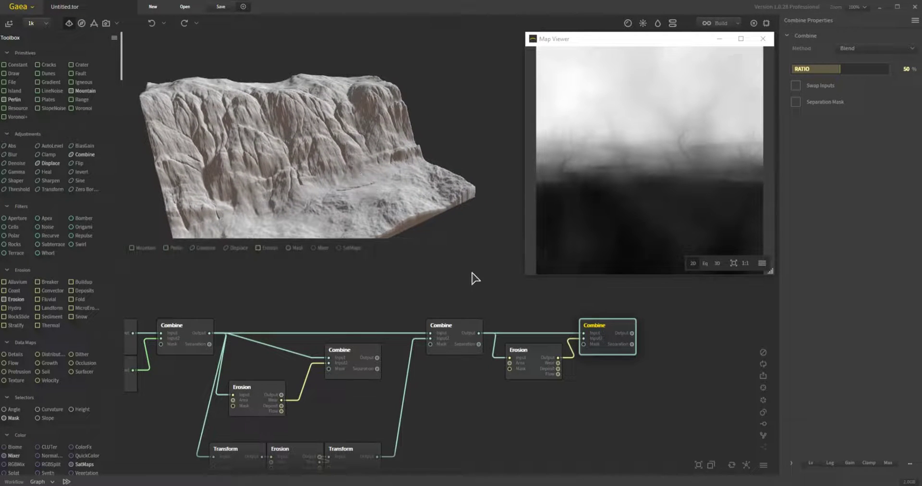
# Recheck the middle Combine and feeding Erosion, then list the final Combine's blend methods.
pyautogui.click(455, 357)
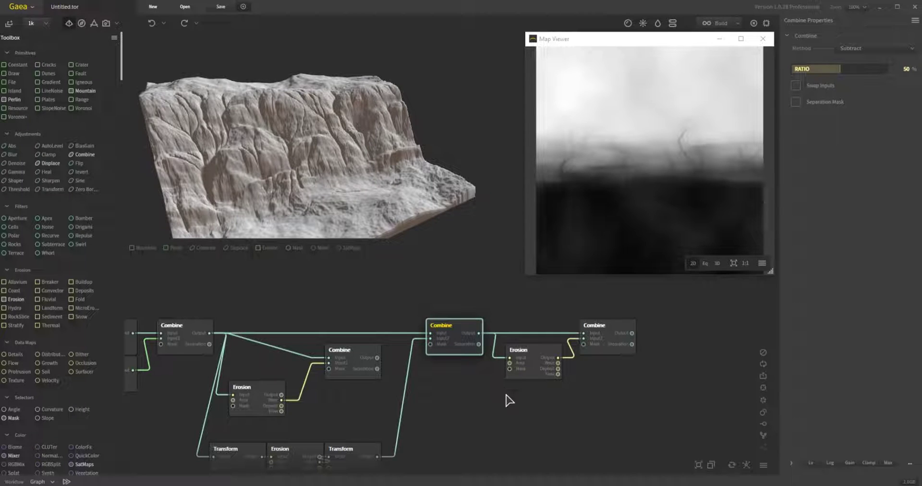
pyautogui.click(533, 349)
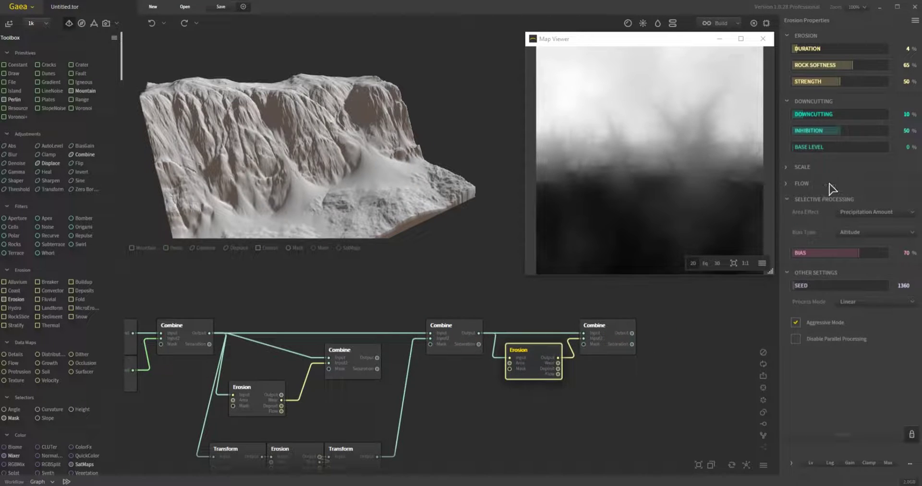
pyautogui.click(608, 331)
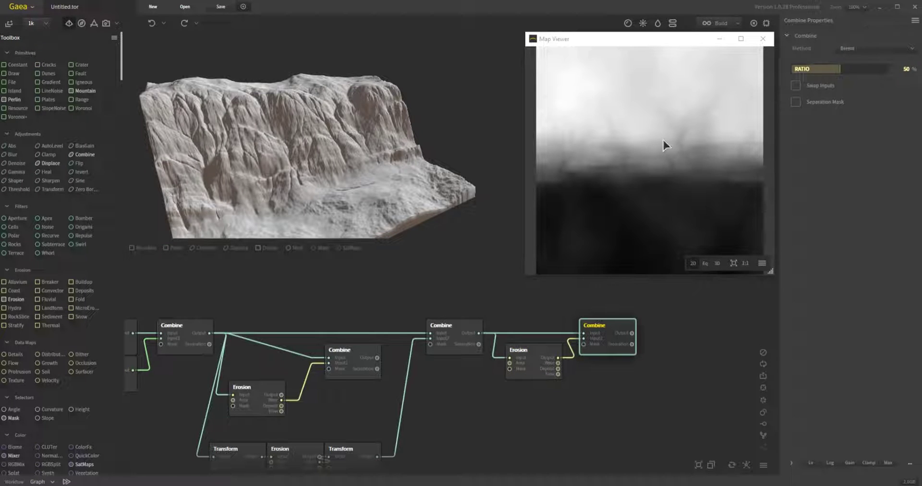
pyautogui.click(863, 50)
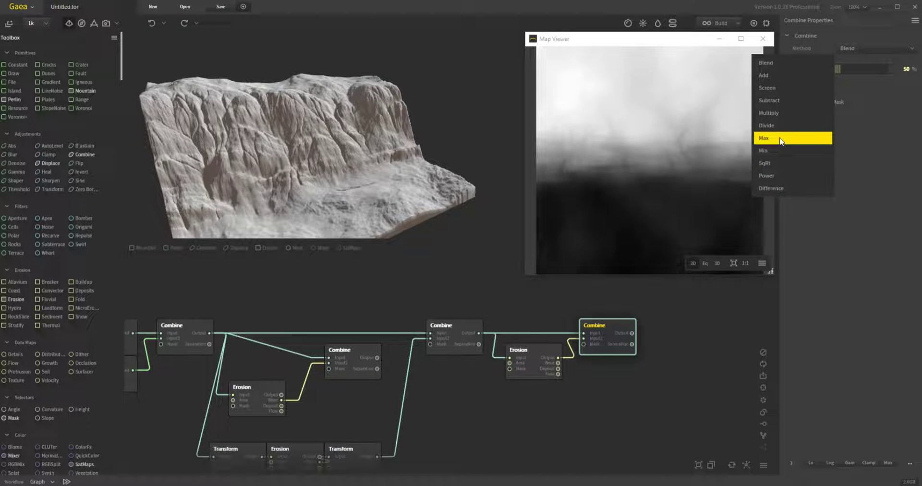
# Give the final Combine the Max method with a 36% ratio.
pyautogui.press('Return')
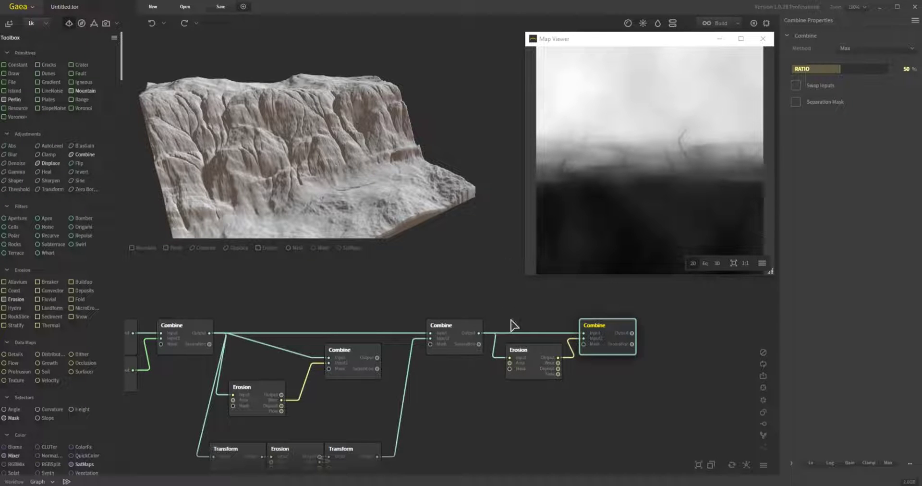
pyautogui.click(463, 331)
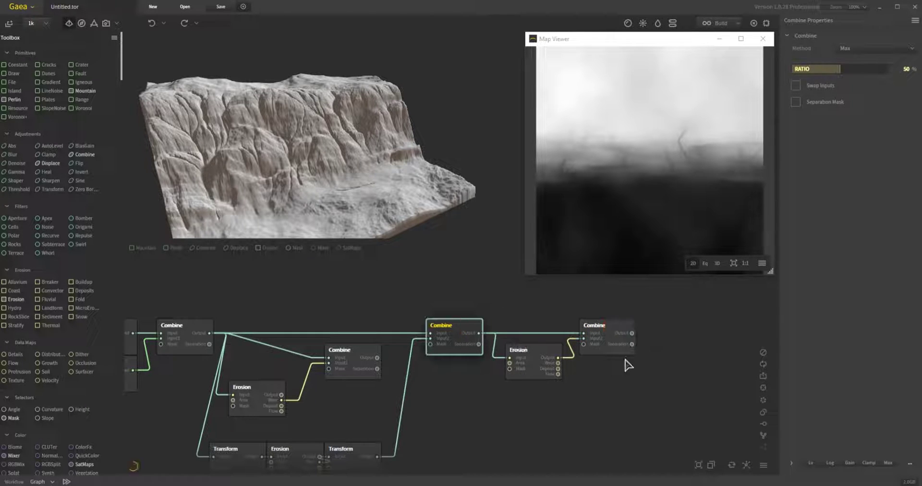
pyautogui.click(615, 332)
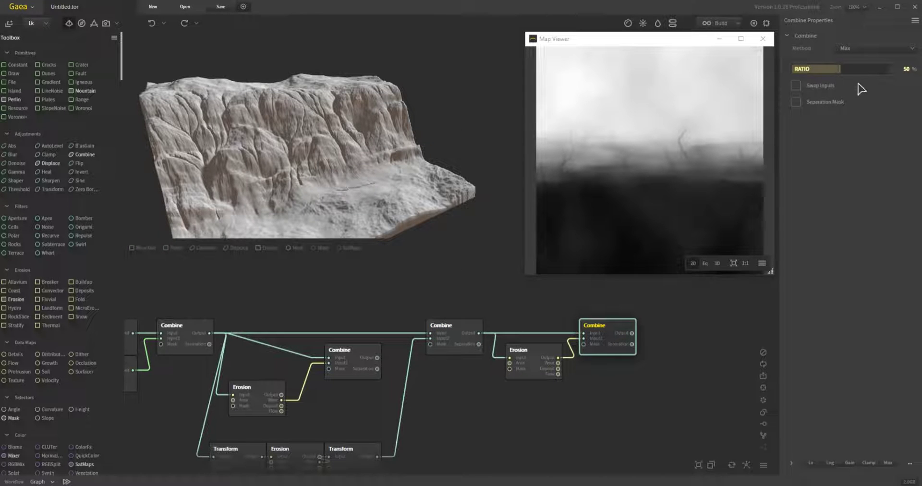
pyautogui.click(850, 69)
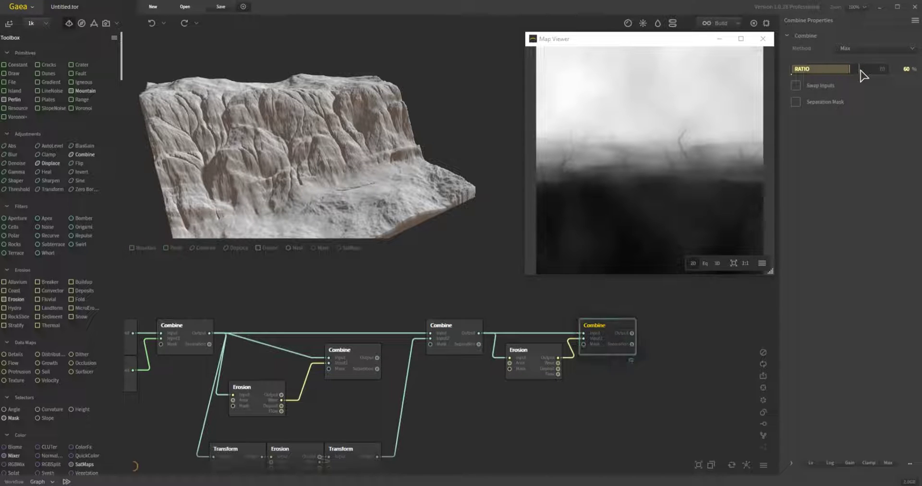
pyautogui.click(859, 69)
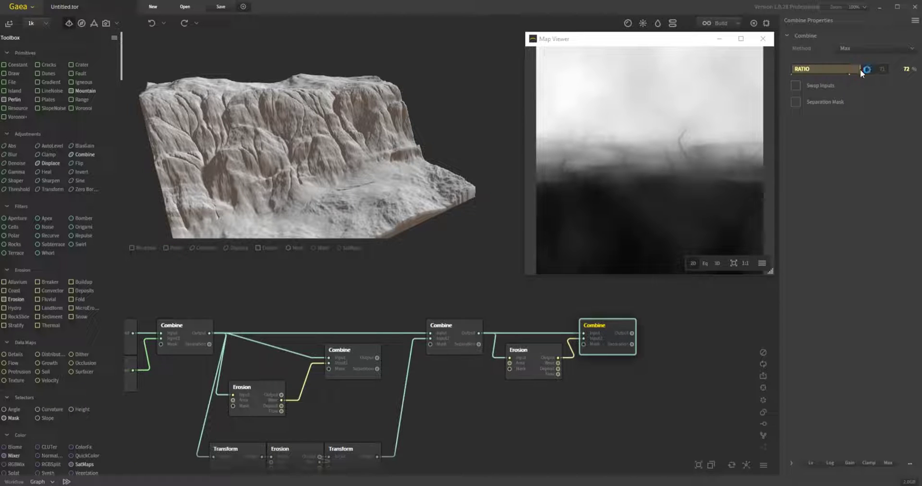
pyautogui.click(826, 69)
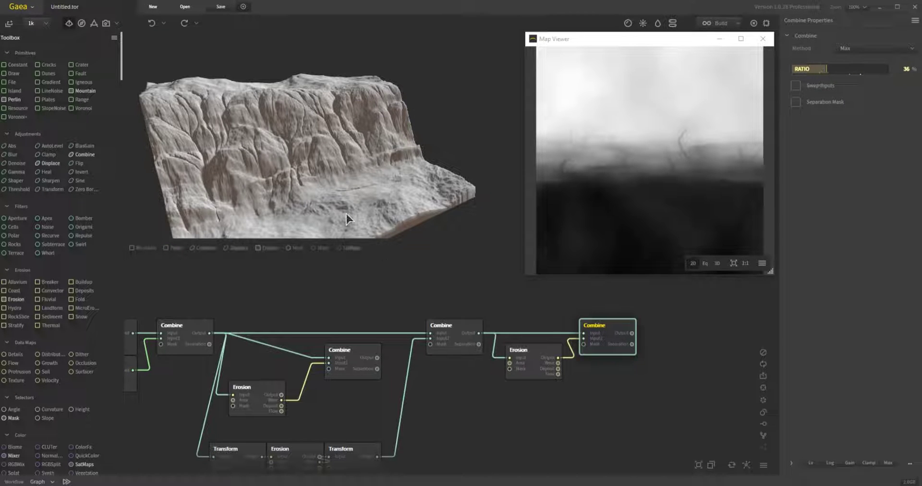
pyautogui.moveTo(345, 202)
pyautogui.mouseDown()
pyautogui.moveTo(359, 212)
pyautogui.moveTo(409, 186)
pyautogui.mouseUp()
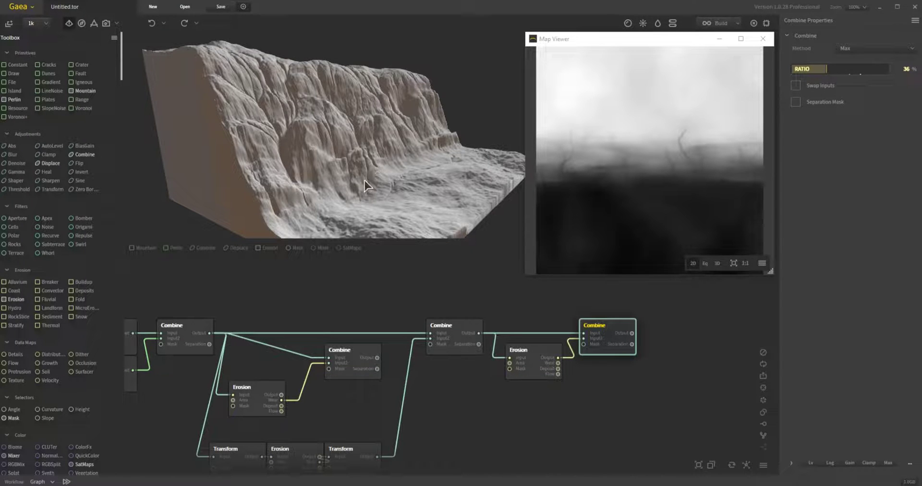
pyautogui.moveTo(367, 182)
pyautogui.mouseDown()
pyautogui.moveTo(335, 170)
pyautogui.moveTo(368, 186)
pyautogui.moveTo(341, 219)
pyautogui.mouseUp()
pyautogui.scroll(3, 369, 193)
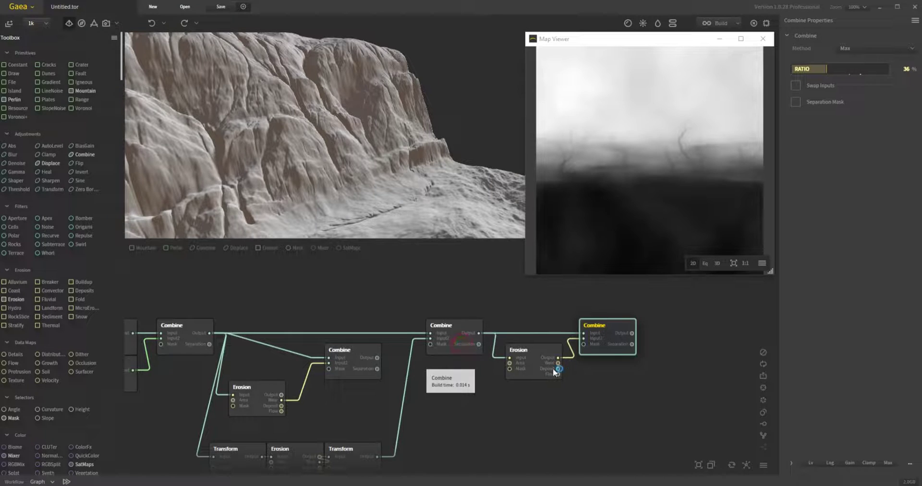
pyautogui.click(535, 363)
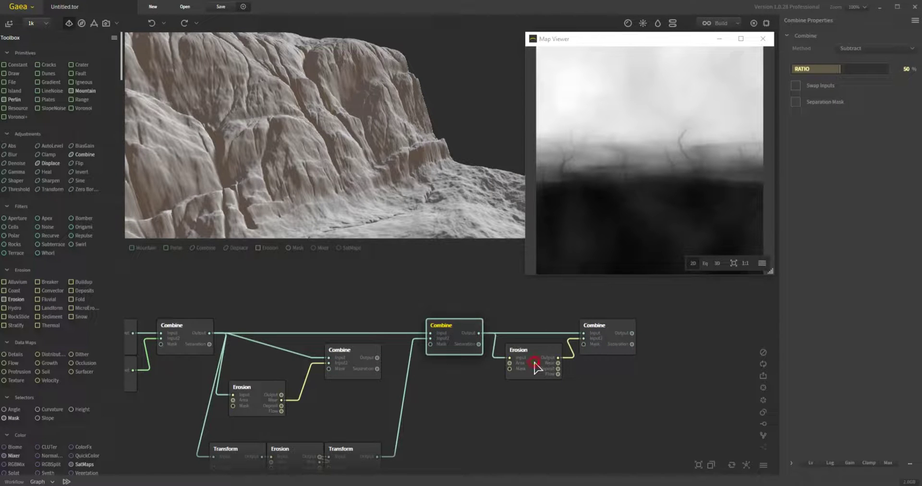
pyautogui.click(534, 364)
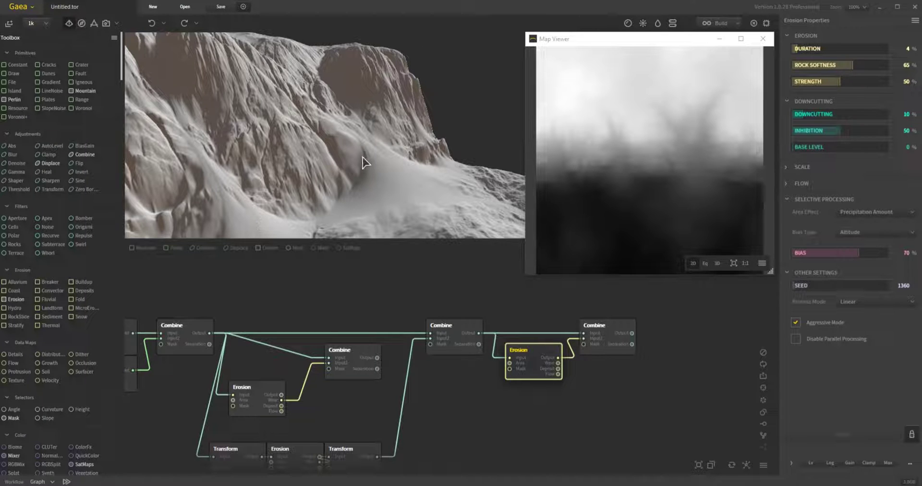
pyautogui.click(618, 345)
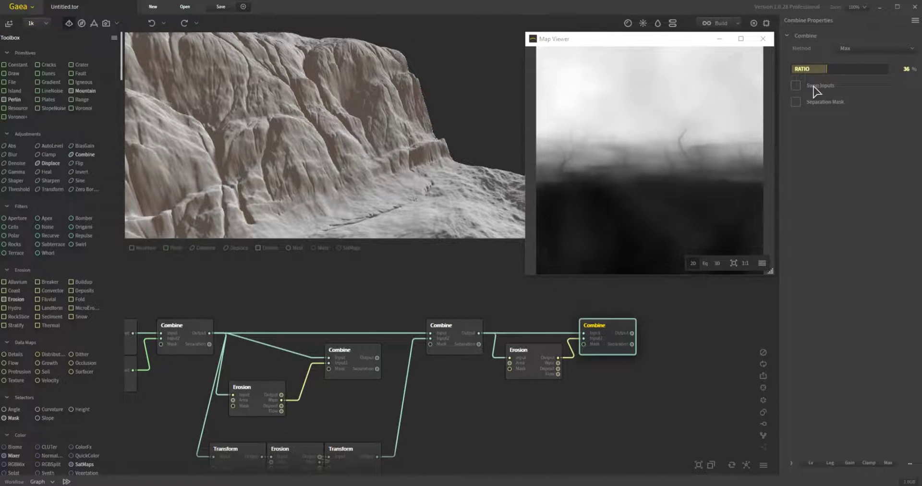
# Set the final Max Combine's ratio to 45% and inspect the more rugged cliff.
pyautogui.click(835, 71)
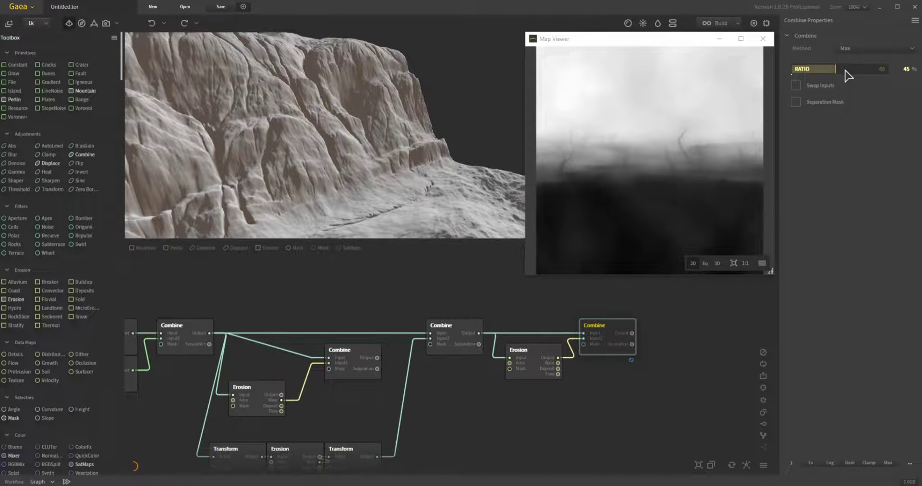
pyautogui.moveTo(421, 201)
pyautogui.mouseDown()
pyautogui.moveTo(362, 191)
pyautogui.moveTo(358, 199)
pyautogui.moveTo(381, 192)
pyautogui.moveTo(389, 200)
pyautogui.mouseUp()
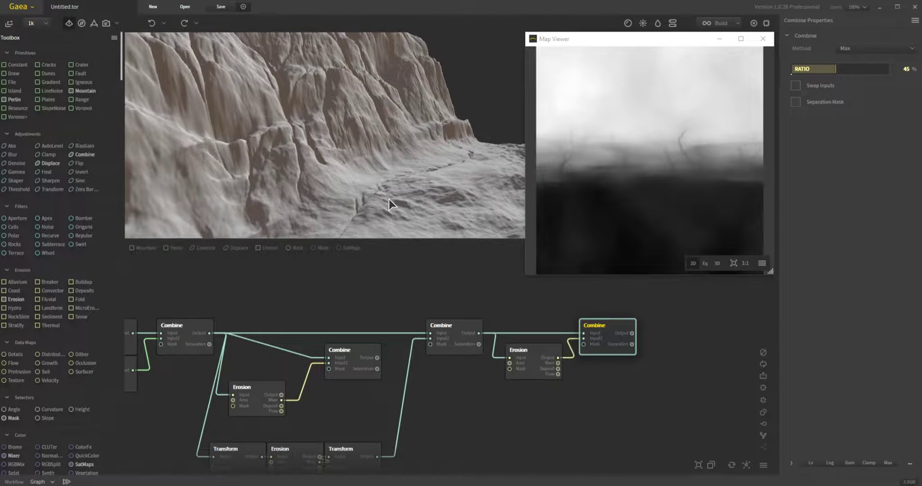
pyautogui.moveTo(449, 160)
pyautogui.mouseDown()
pyautogui.moveTo(412, 191)
pyautogui.moveTo(381, 195)
pyautogui.moveTo(374, 155)
pyautogui.moveTo(385, 166)
pyautogui.mouseUp()
pyautogui.scroll(-5, 381, 196)
pyautogui.scroll(5, 384, 195)
pyautogui.scroll(-5, 367, 183)
pyautogui.scroll(2, 385, 166)
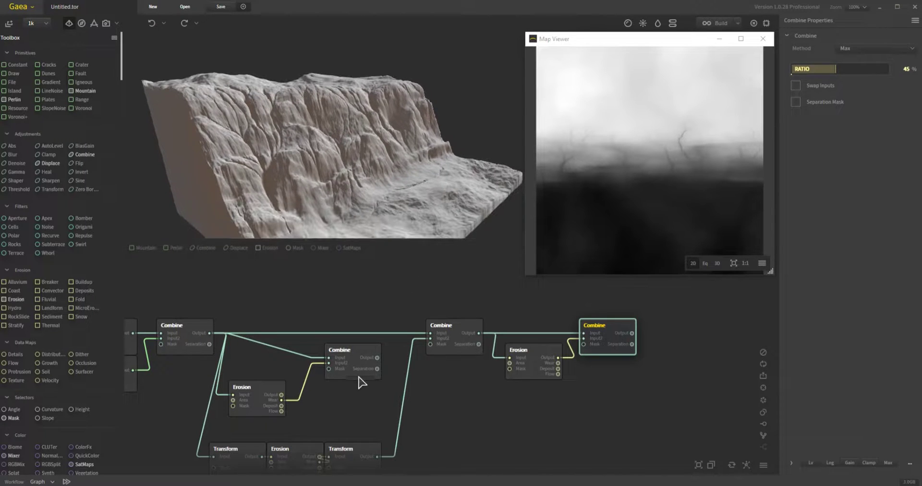
pyautogui.moveTo(399, 400); pyautogui.dragTo(465, 387, button='middle')
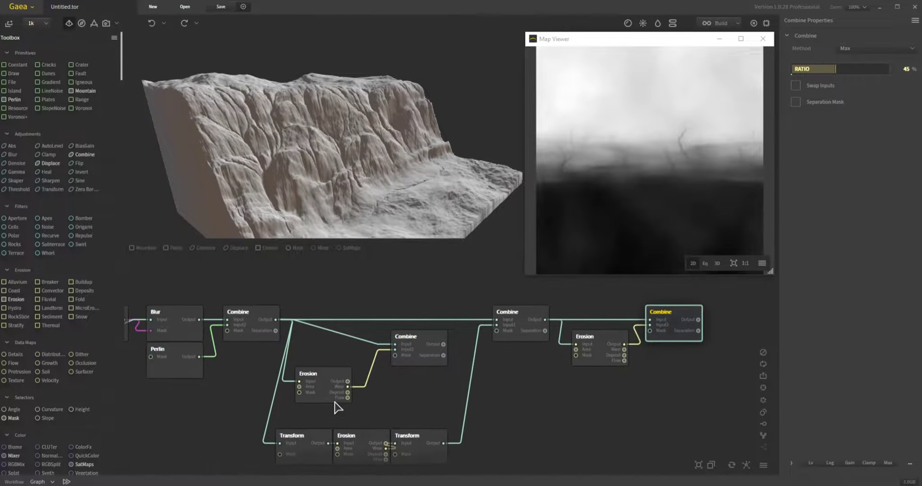
pyautogui.click(325, 383)
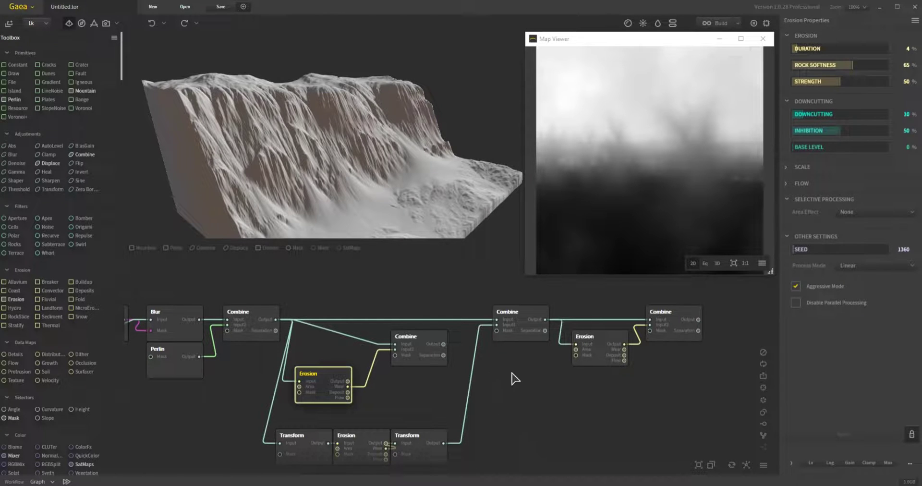
pyautogui.click(524, 326)
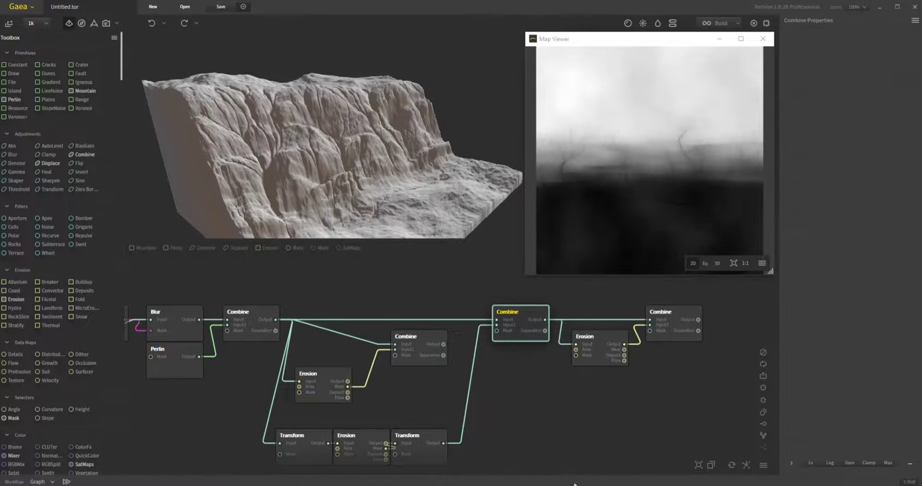
pyautogui.moveTo(376, 200); pyautogui.dragTo(377, 243)
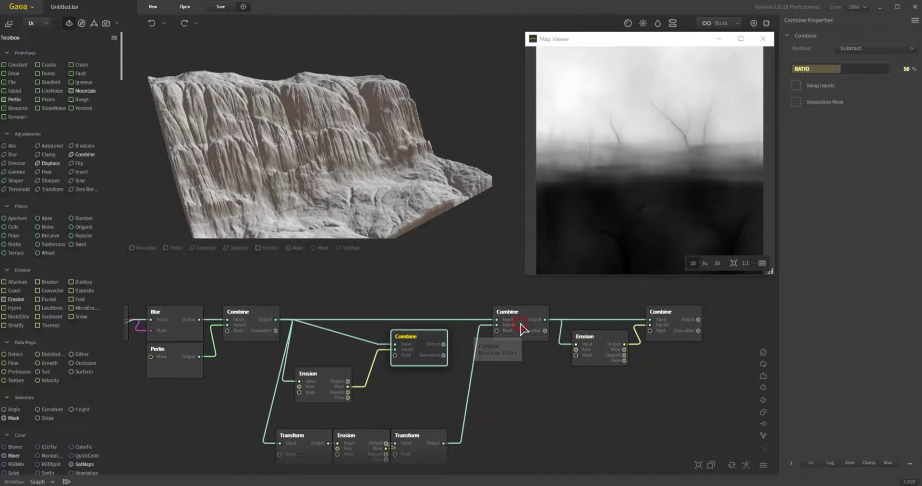
pyautogui.moveTo(355, 181); pyautogui.dragTo(360, 169)
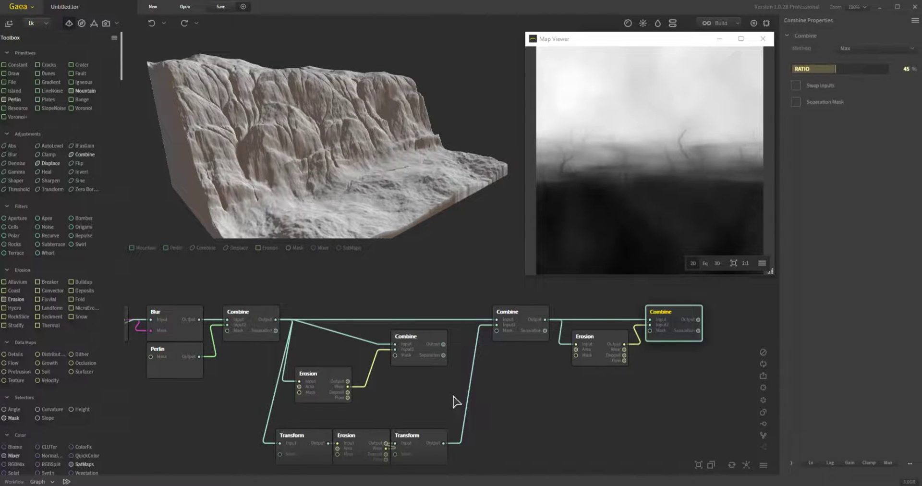
pyautogui.scroll(-1, 581, 406)
pyautogui.scroll(-1, 579, 407)
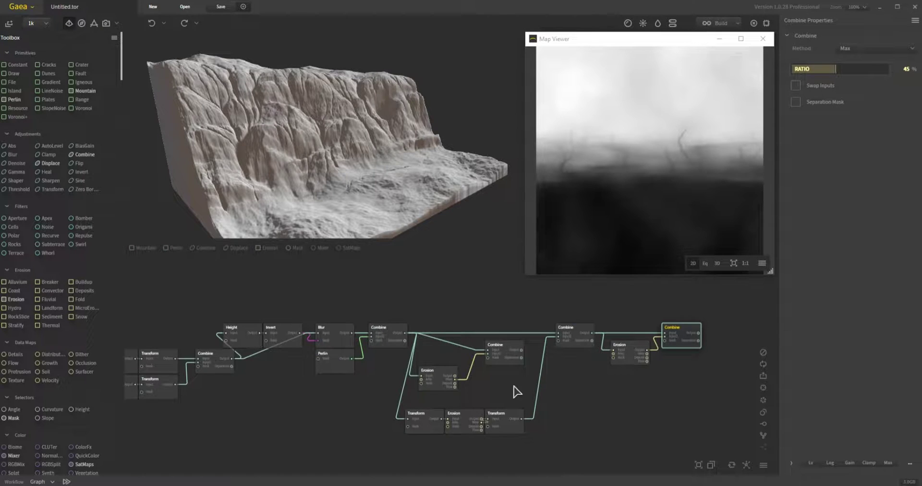
pyautogui.moveTo(356, 406)
pyautogui.mouseDown(button='middle')
pyautogui.moveTo(351, 416)
pyautogui.moveTo(375, 404)
pyautogui.mouseUp(button='middle')
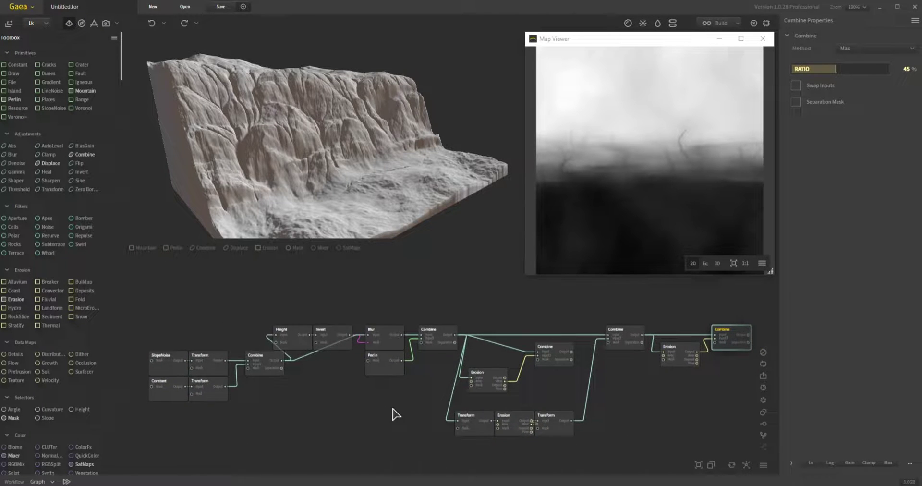
pyautogui.moveTo(416, 213)
pyautogui.mouseDown()
pyautogui.moveTo(360, 183)
pyautogui.moveTo(330, 150)
pyautogui.moveTo(402, 206)
pyautogui.mouseUp()
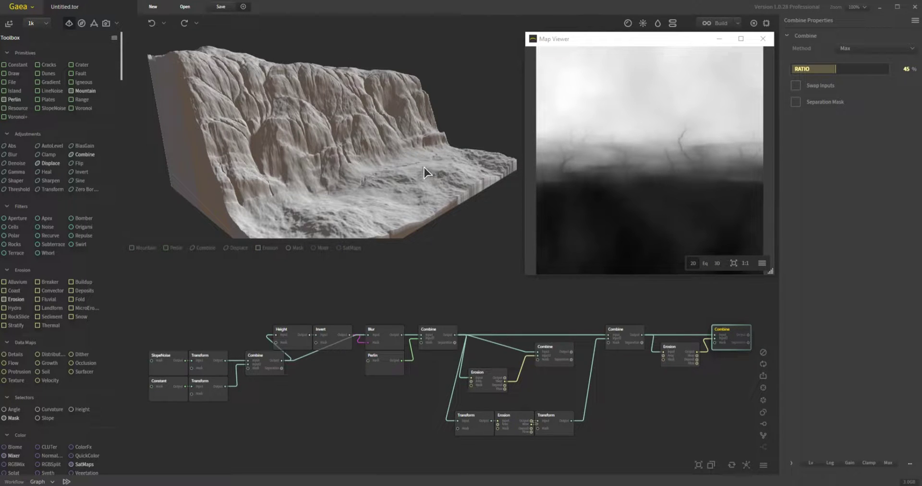
pyautogui.moveTo(399, 136)
pyautogui.mouseDown()
pyautogui.moveTo(353, 89)
pyautogui.moveTo(339, 97)
pyautogui.moveTo(331, 77)
pyautogui.mouseUp()
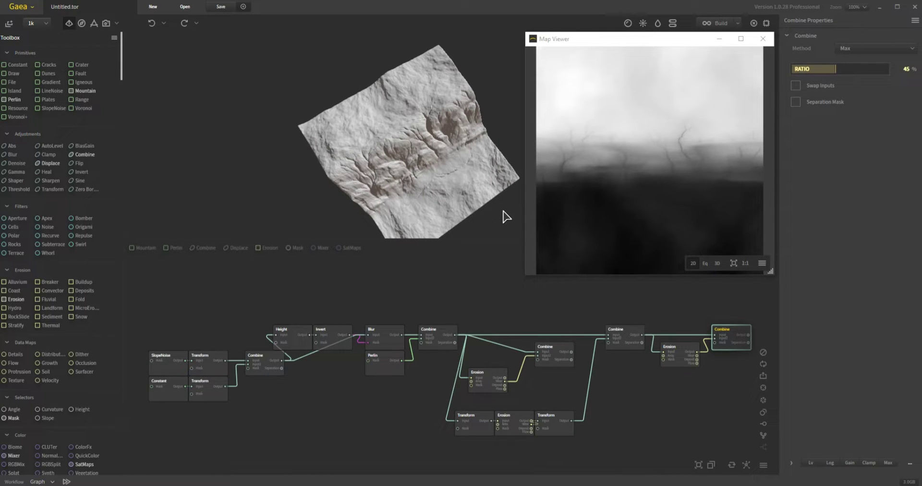
pyautogui.moveTo(431, 206)
pyautogui.mouseDown()
pyautogui.moveTo(432, 282)
pyautogui.moveTo(438, 206)
pyautogui.moveTo(422, 216)
pyautogui.moveTo(424, 243)
pyautogui.mouseUp()
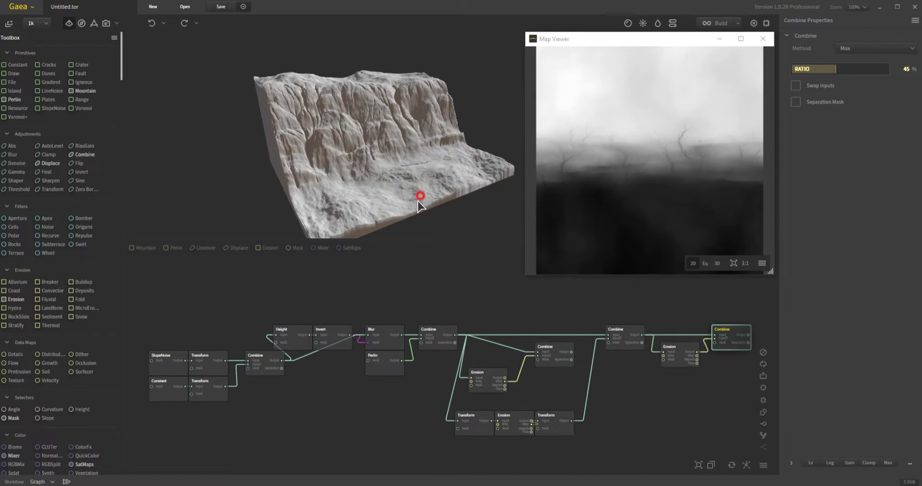
pyautogui.moveTo(417, 198); pyautogui.dragTo(425, 208)
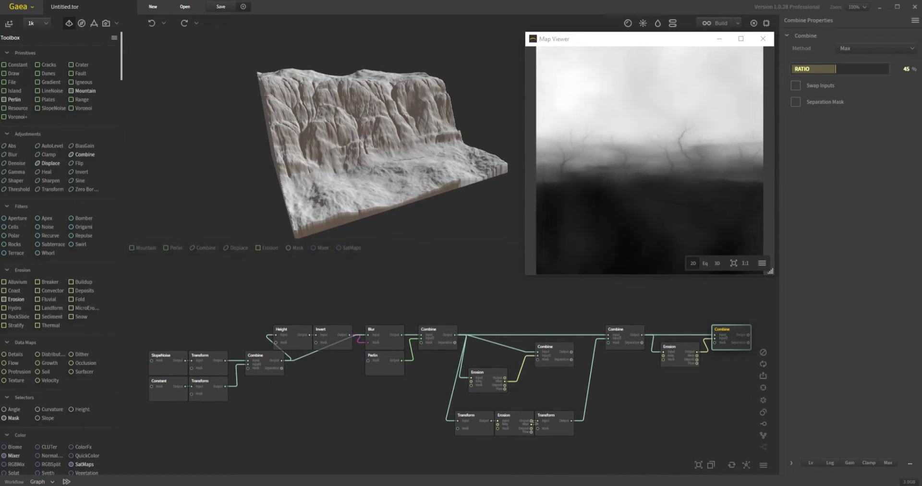